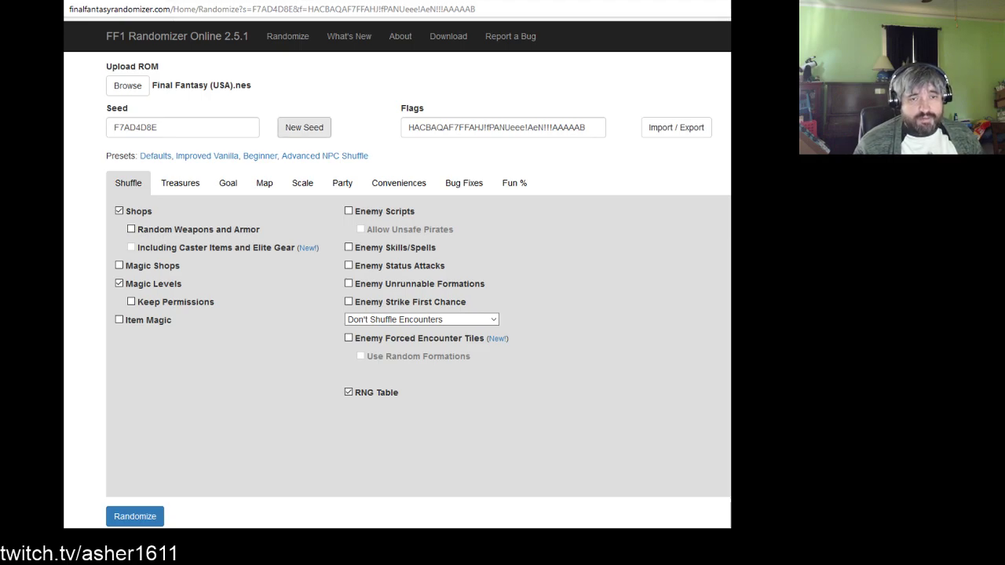
Generate a new seed for the ROM several times and highlight the full flags string
click(304, 129)
click(304, 134)
click(304, 135)
click(304, 132)
click(294, 132)
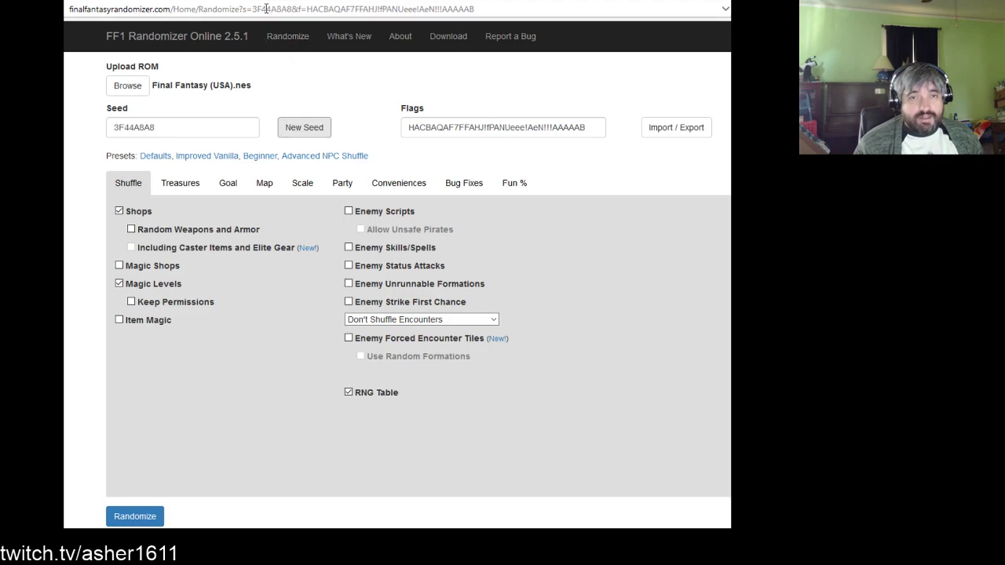
click(306, 134)
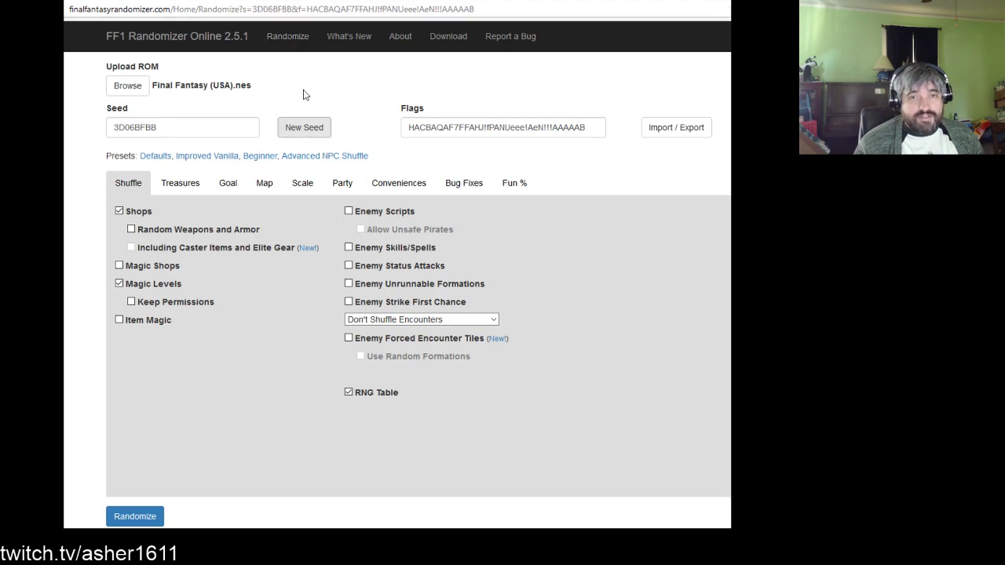
click(599, 127)
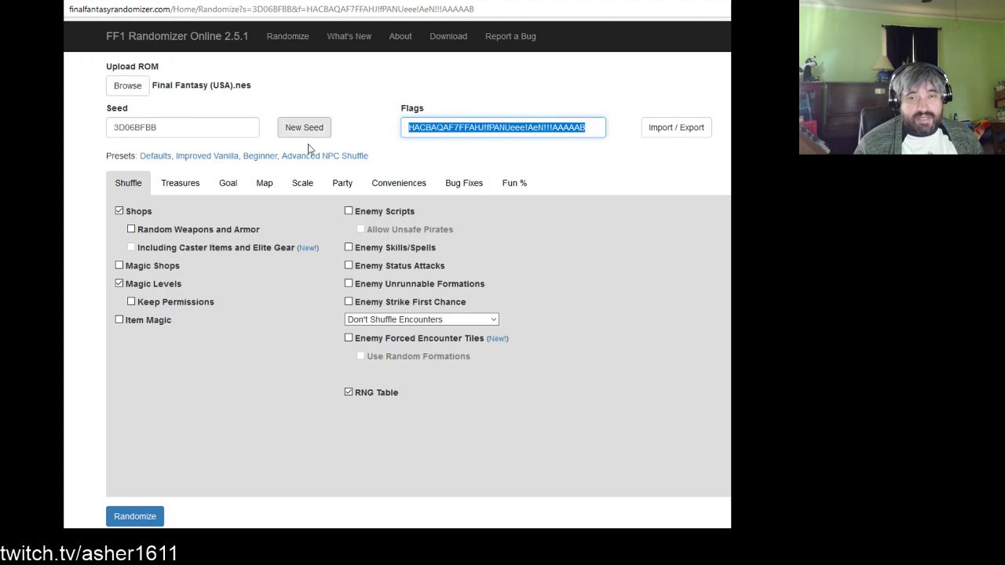
click(349, 118)
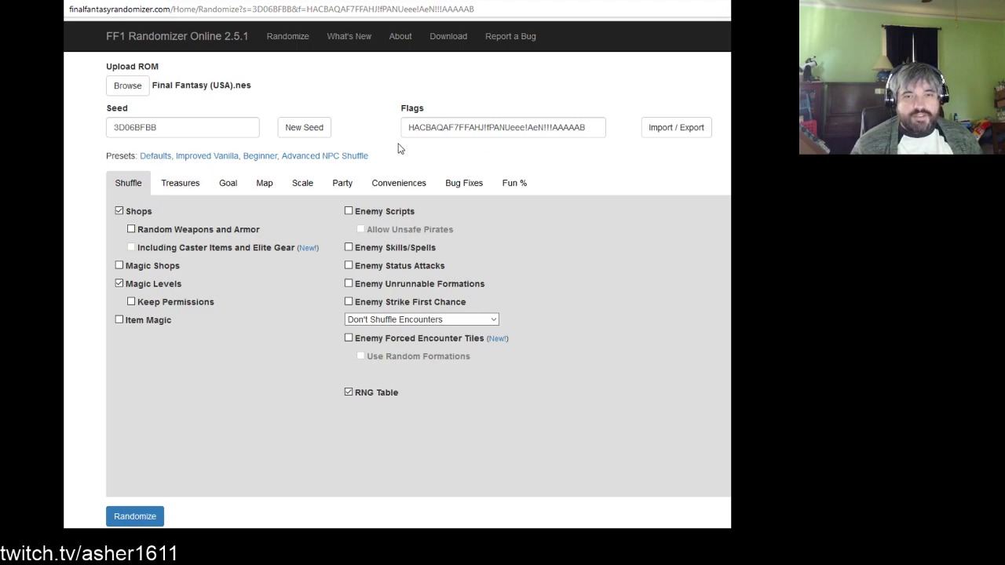
Try the Defaults and Improved Vanilla presets, reviewing the latter's Conveniences, Bug Fixes and Fun % options
click(150, 156)
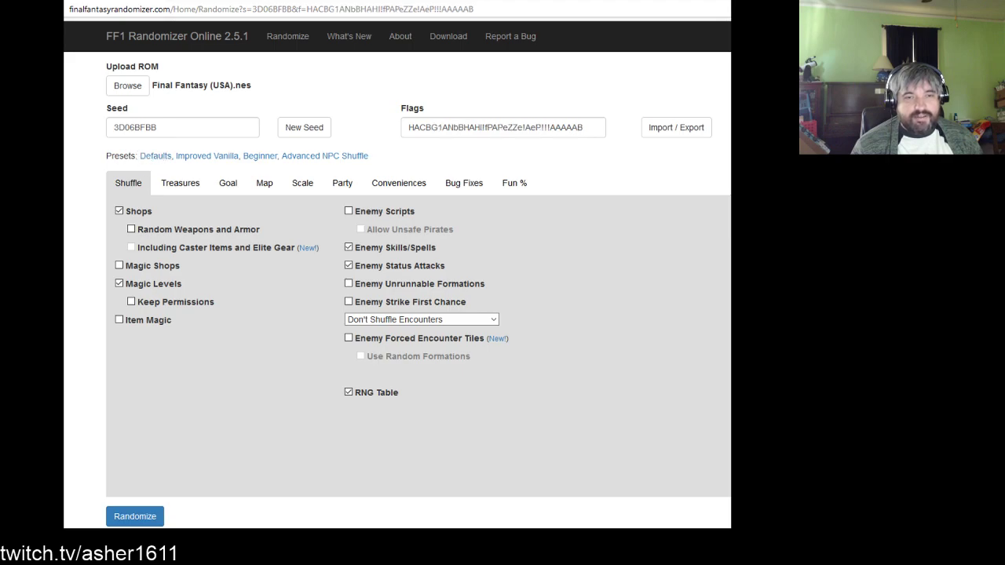
click(198, 157)
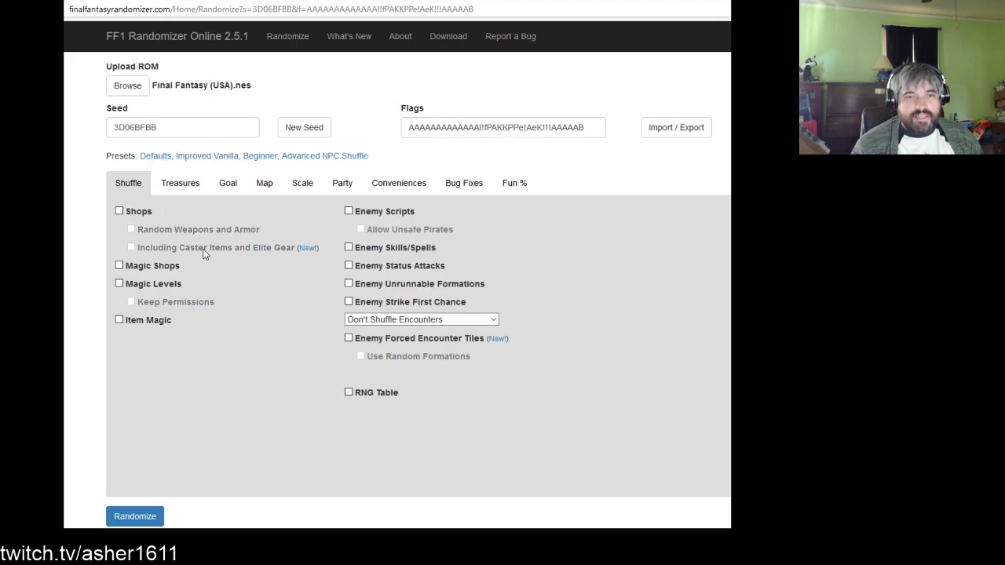
click(397, 183)
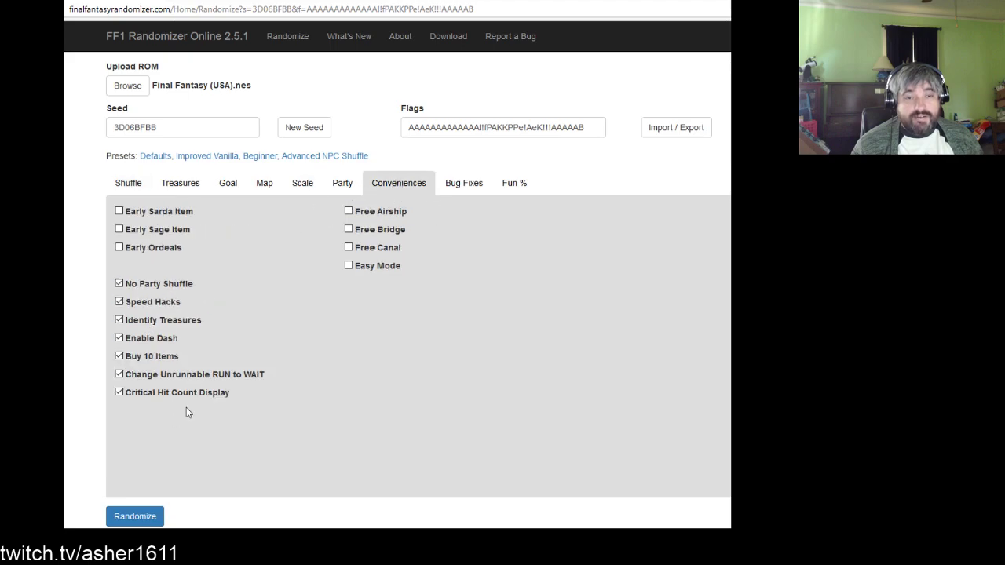
click(458, 183)
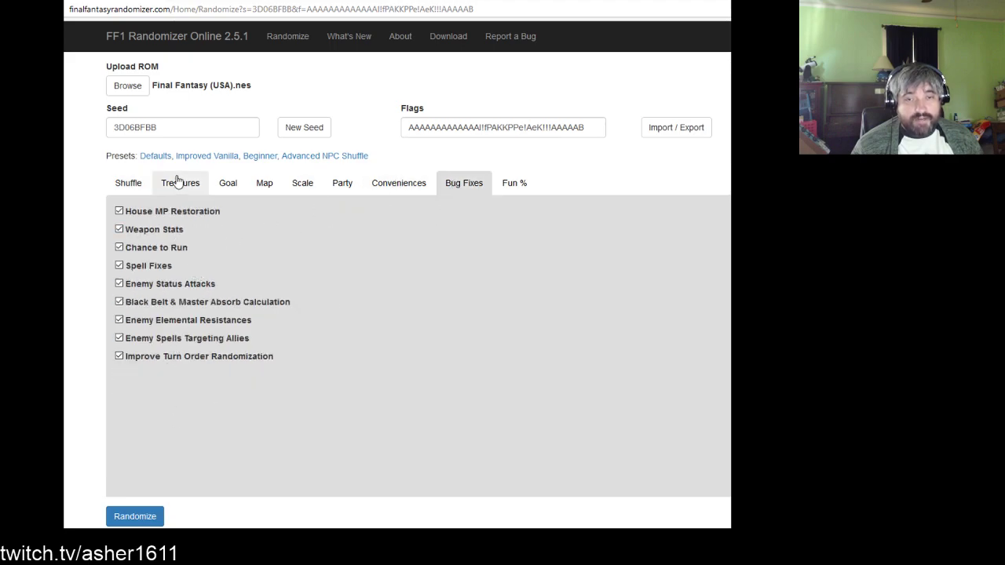
click(512, 186)
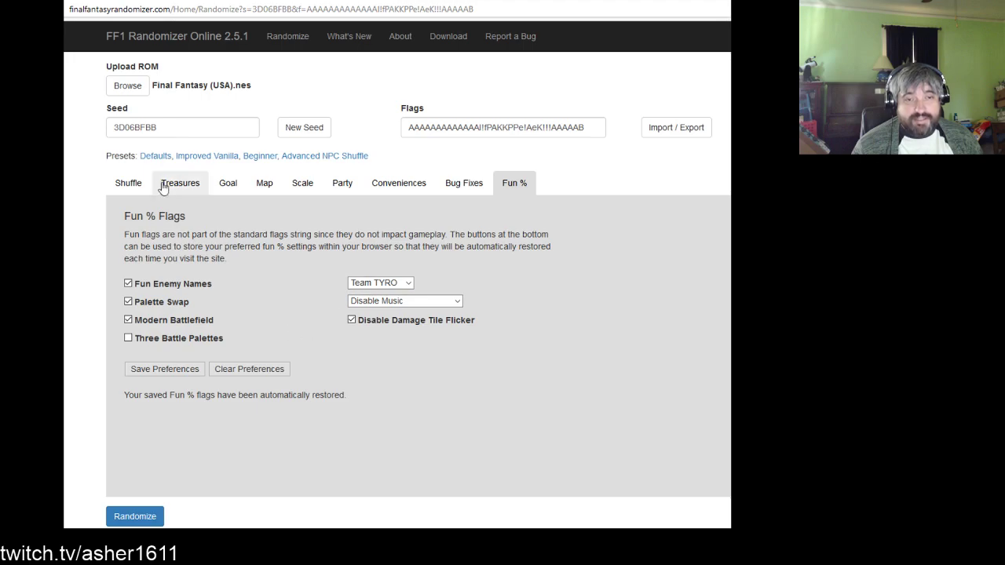
click(128, 183)
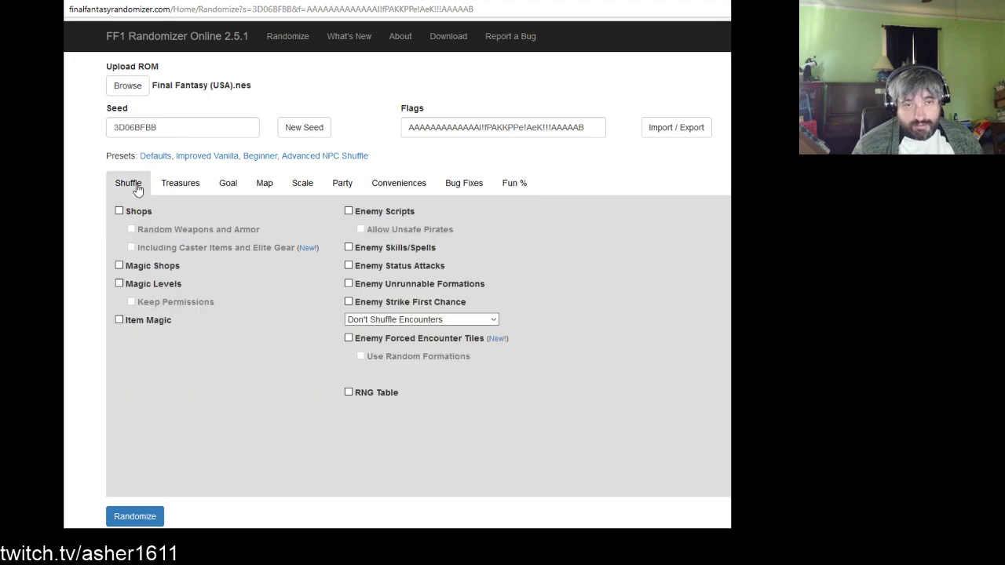
Replace the current flags with the Beginner preset
click(287, 158)
click(259, 156)
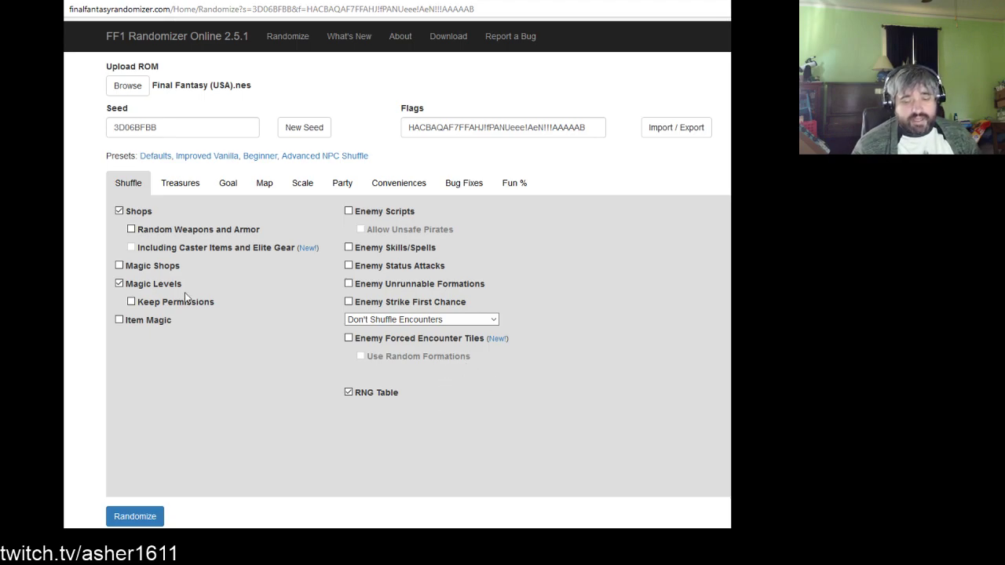
Try the shop shuffle options Shops, Random Weapons and Armor, and Including Caster Items and Elite Gear, restoring the preset's choices
click(119, 212)
click(119, 213)
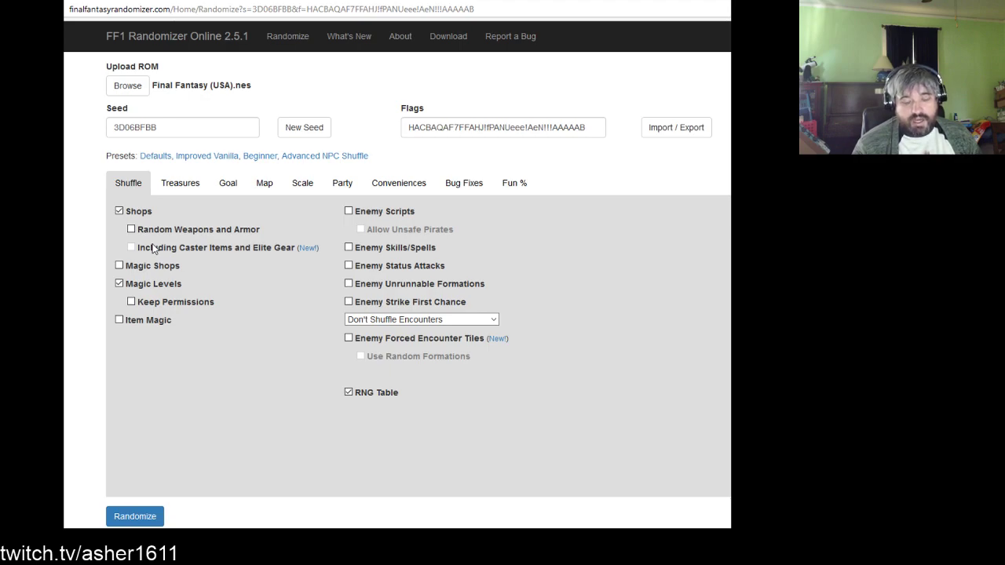
click(131, 228)
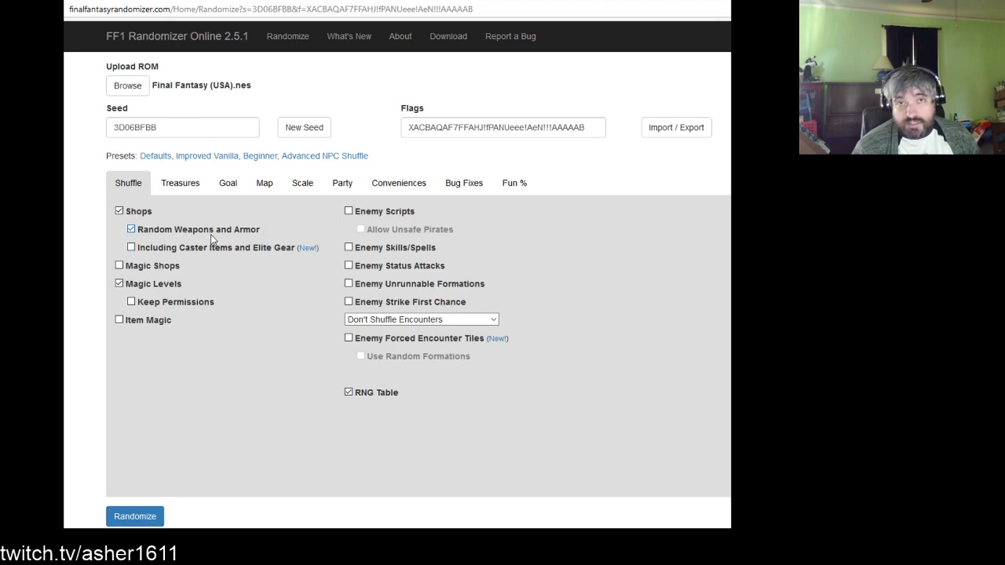
click(132, 248)
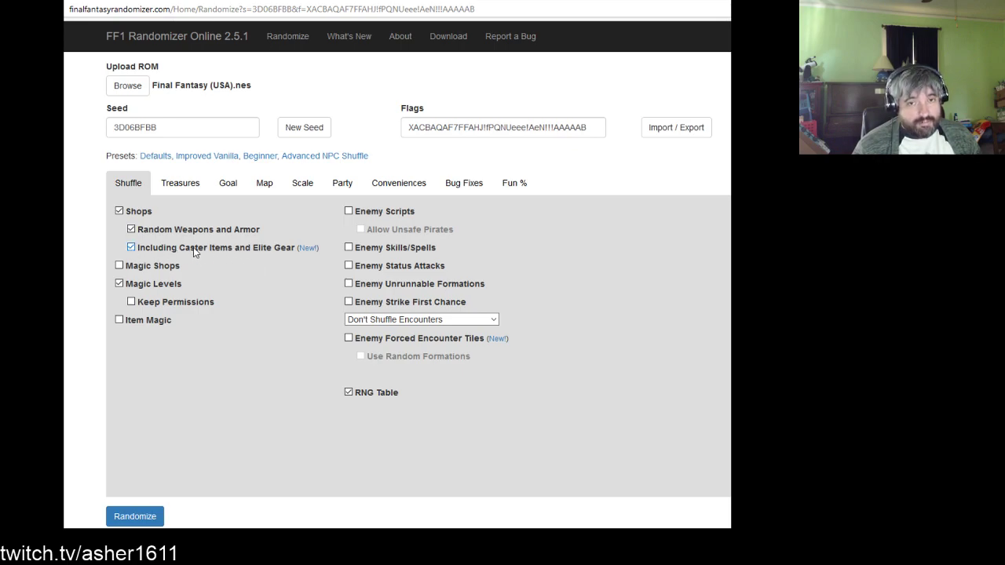
click(131, 247)
click(131, 229)
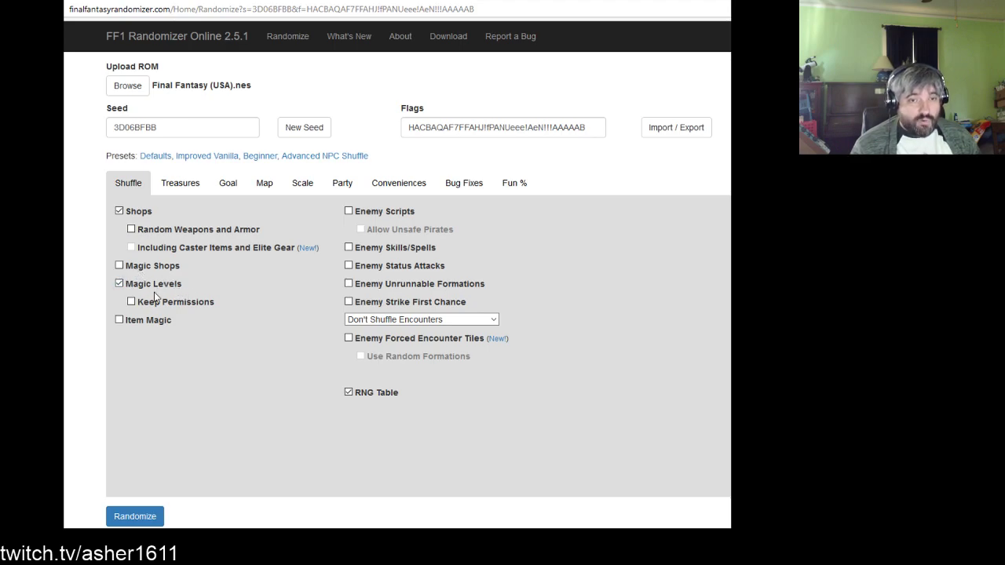
Try the Magic Shops, Keep Permissions and Item Magic shuffle options, turning each one back off
click(120, 267)
click(120, 266)
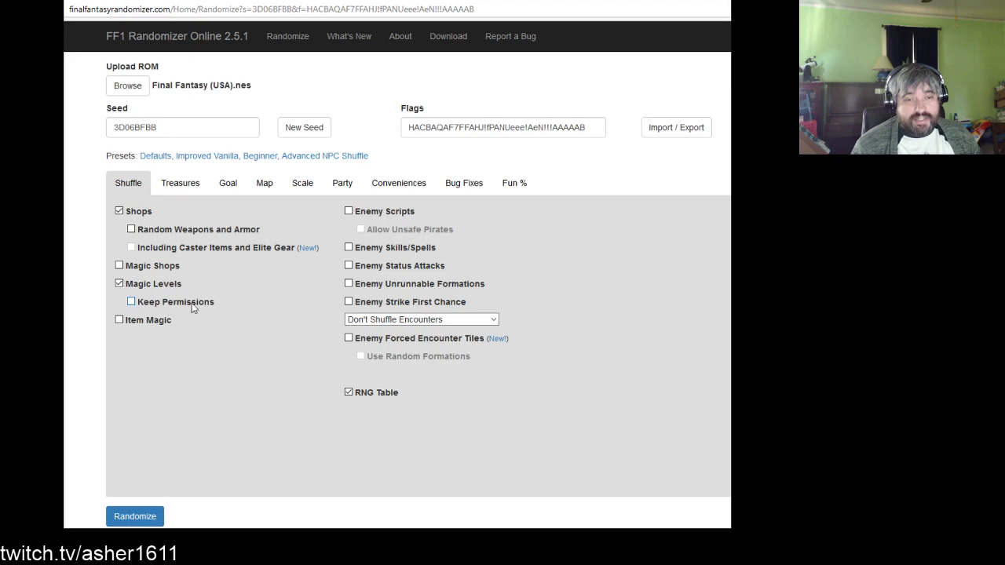
click(130, 303)
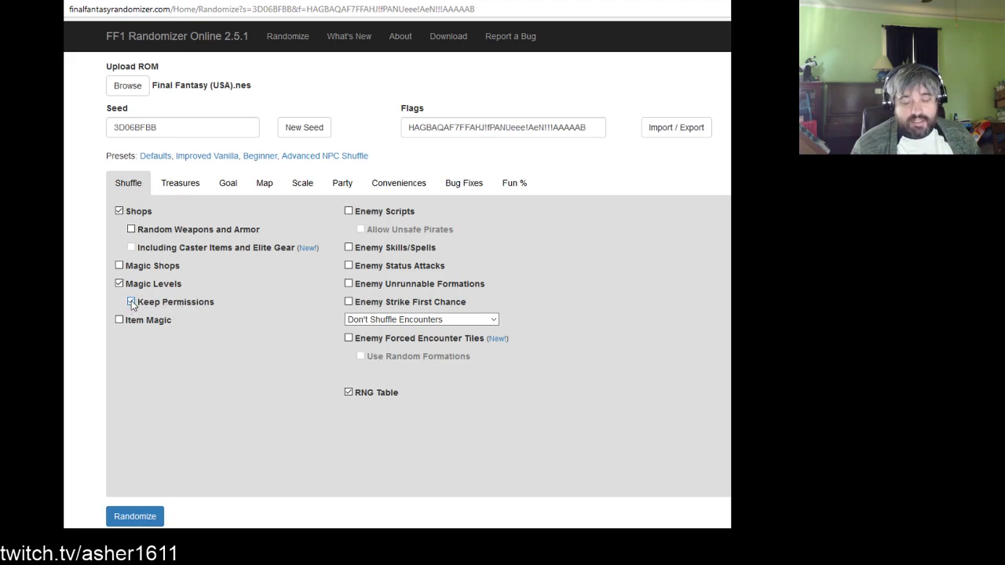
click(132, 303)
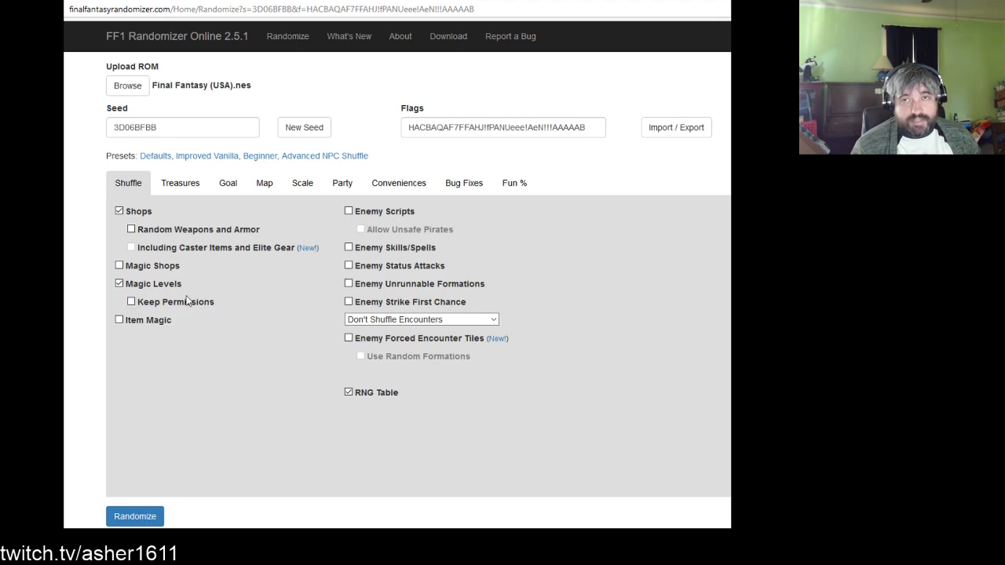
click(131, 303)
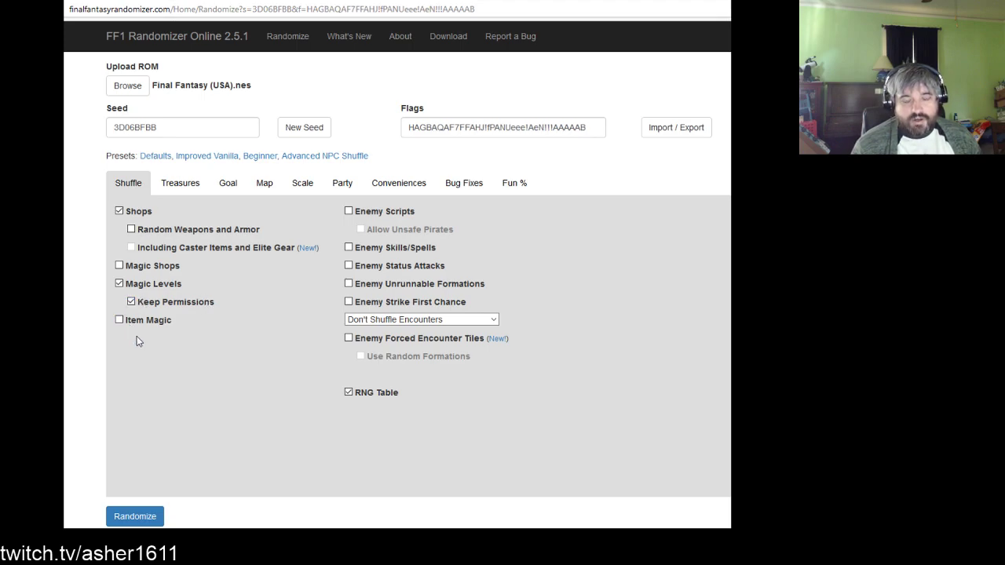
click(131, 302)
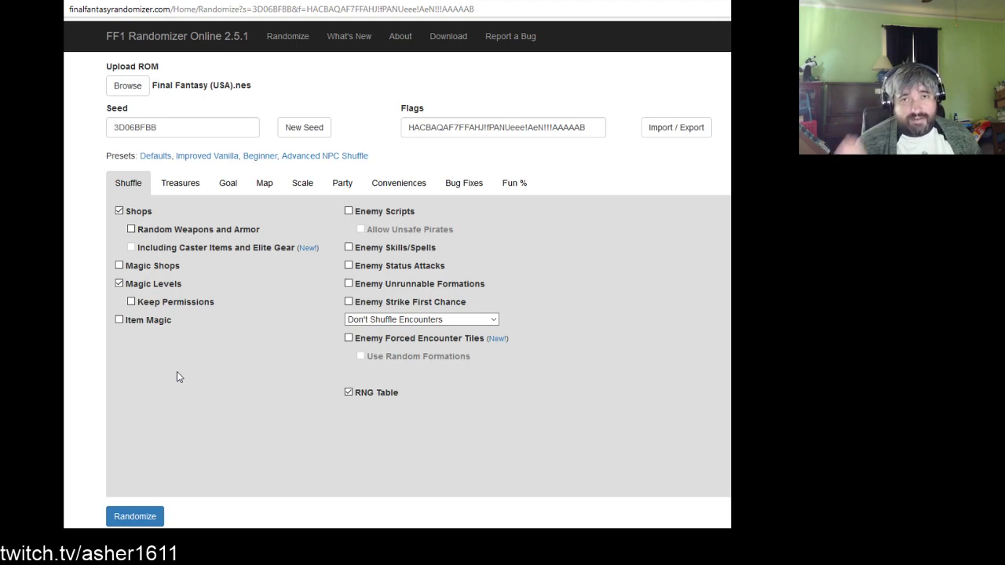
click(119, 320)
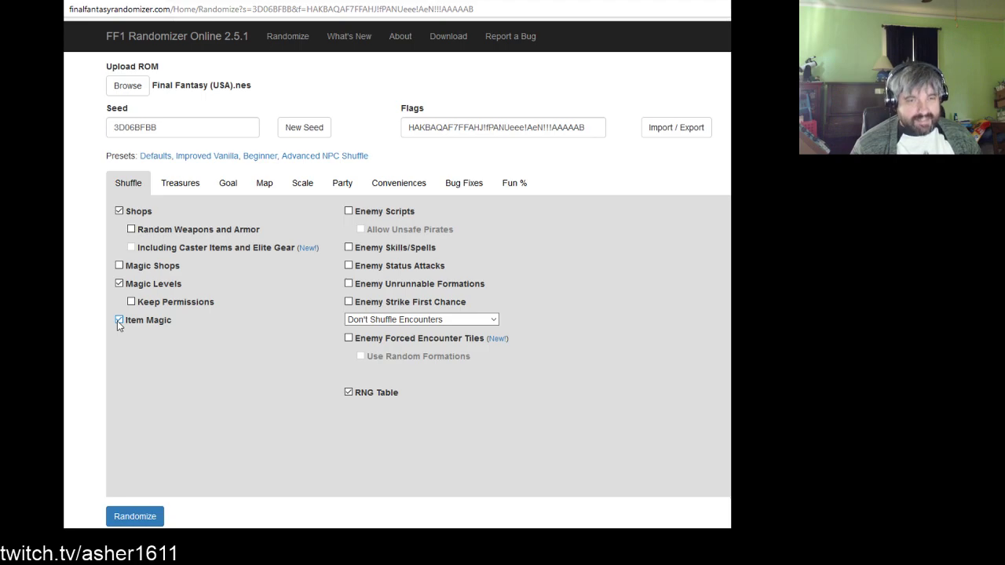
click(120, 321)
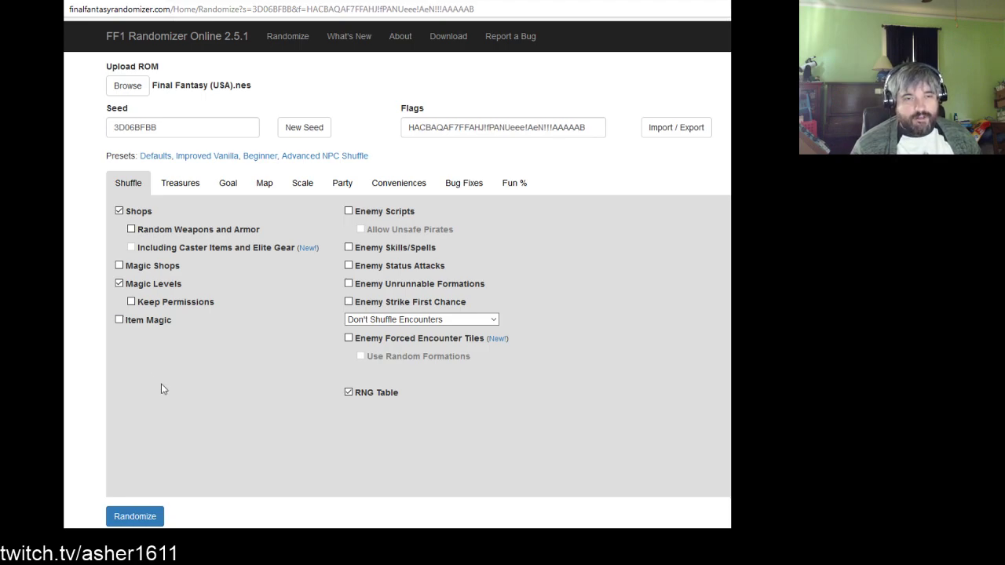